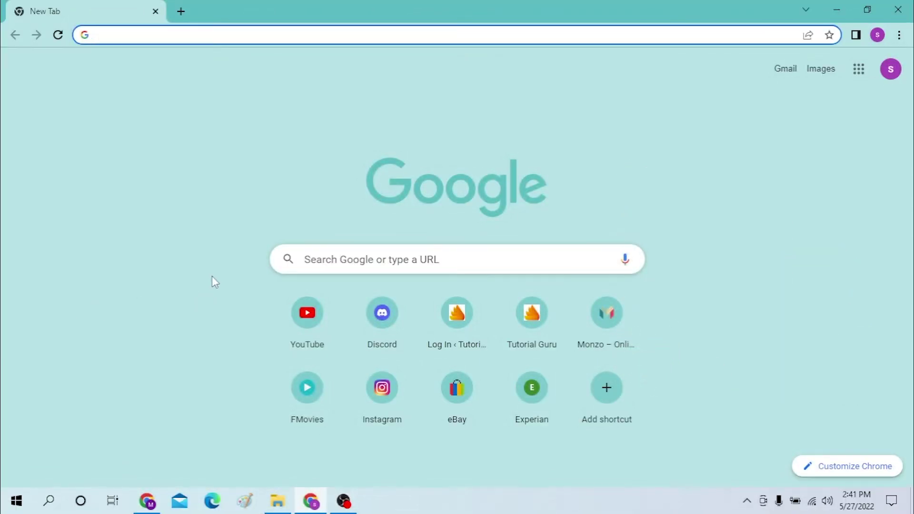
Search Google for nhs.uk, then search 'nhs login' in a new tab and open the login help page.
left_click(223, 37)
type("nhs")
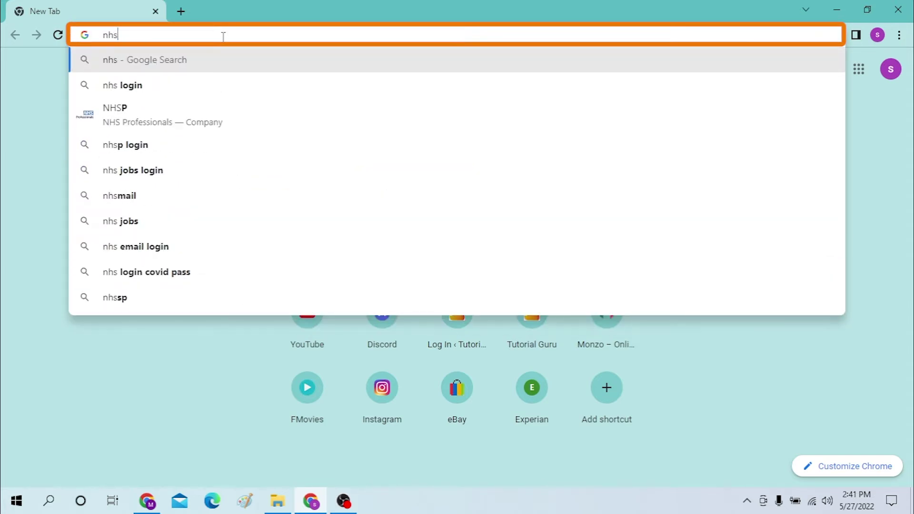
type(".uk")
key("Return")
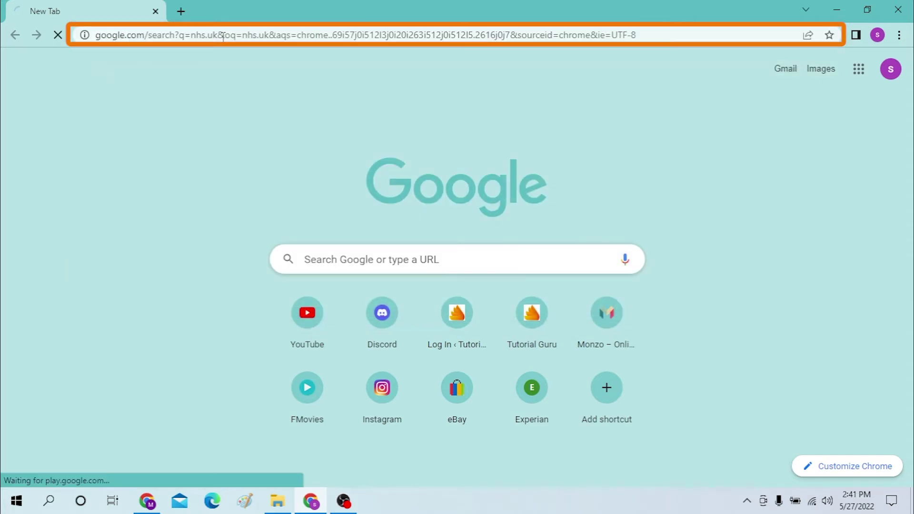
key("ctrl+t")
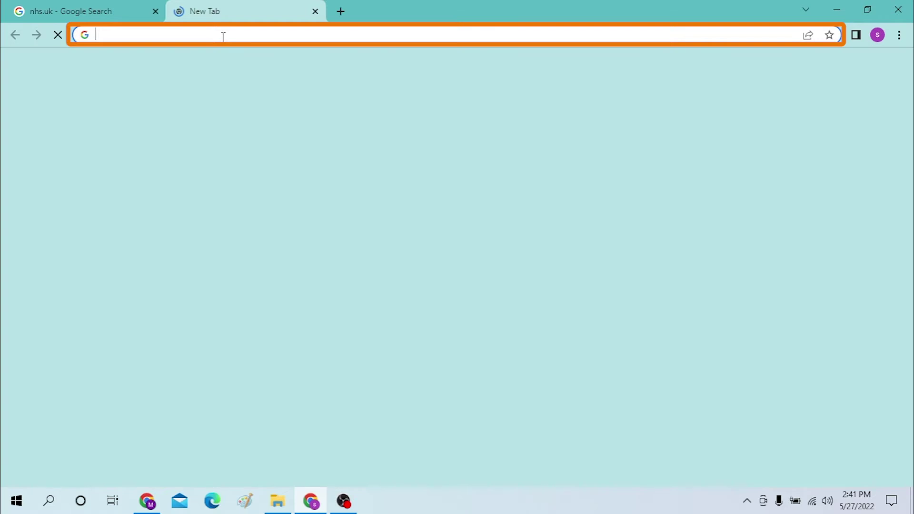
type("nhs log")
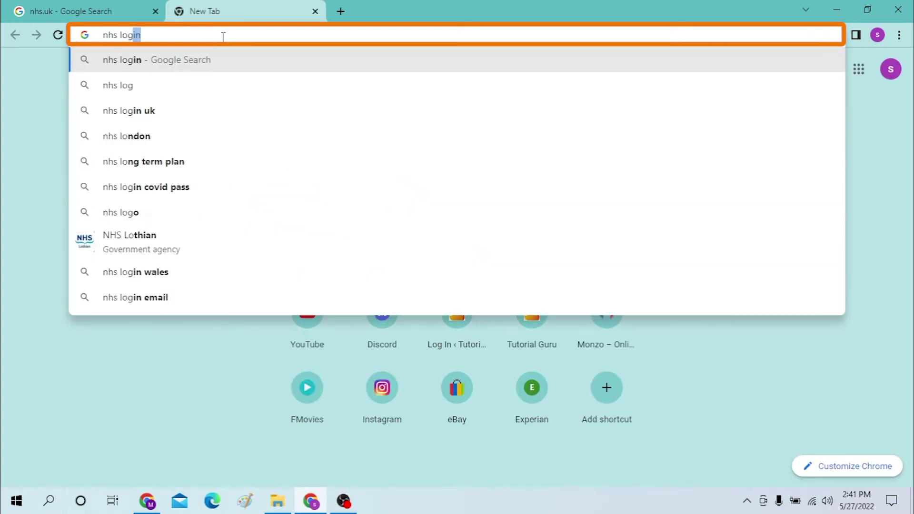
key("Return")
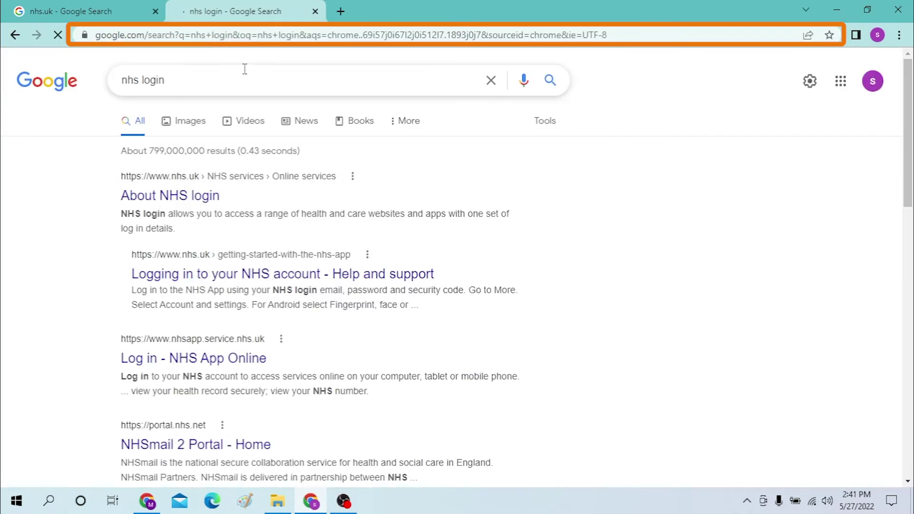
left_click(199, 278)
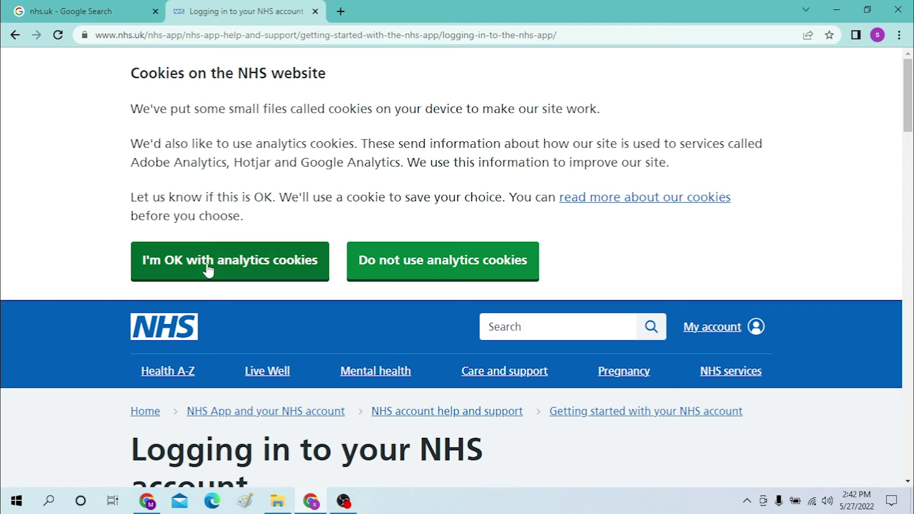
Accept analytics cookies, then rerun the nhs.uk search in the first tab and open The NHS website.
left_click(207, 268)
left_click(65, 15)
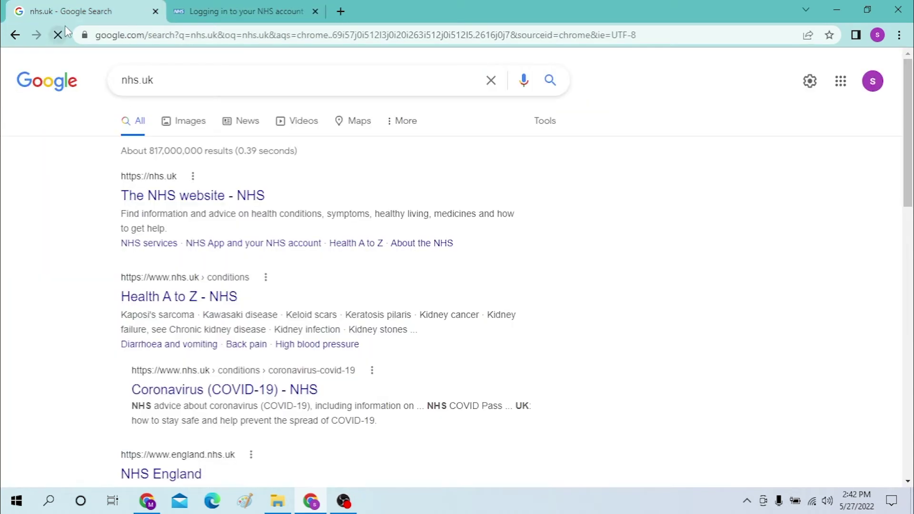
left_click(133, 34)
type("nh")
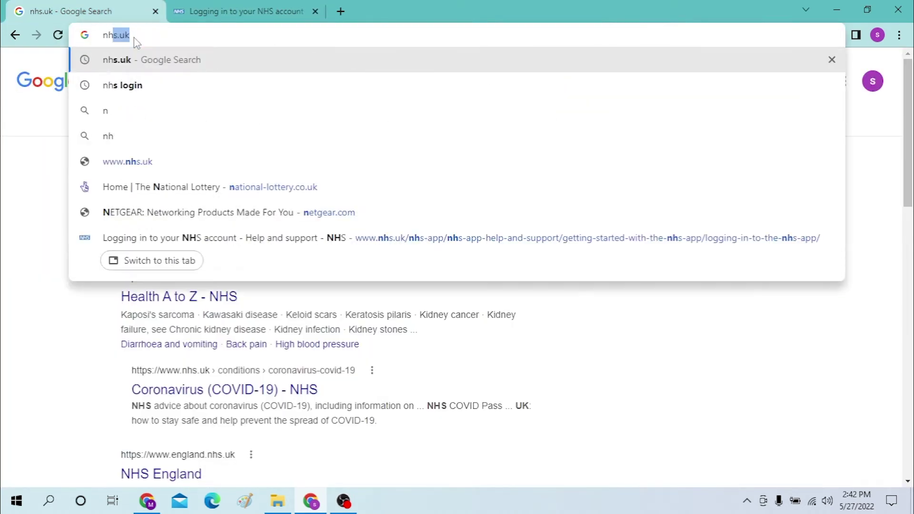
type("s.uk")
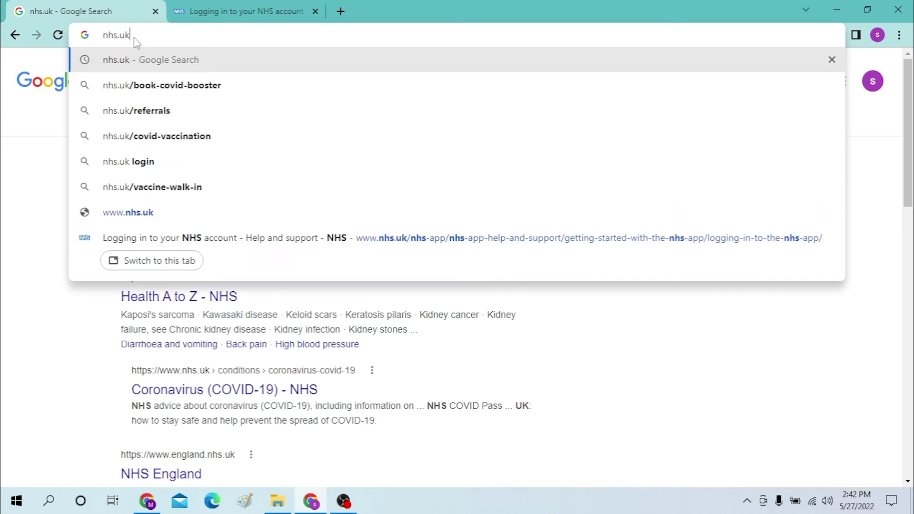
key("Return")
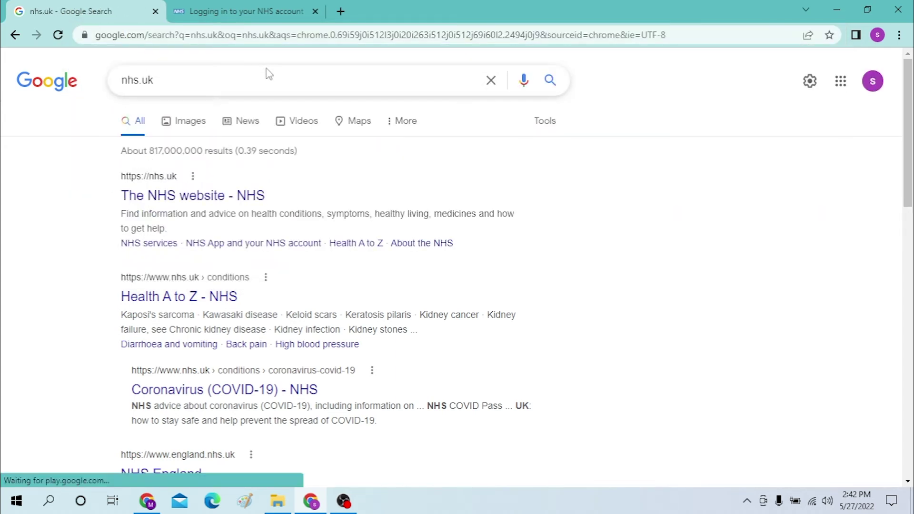
left_click(190, 200)
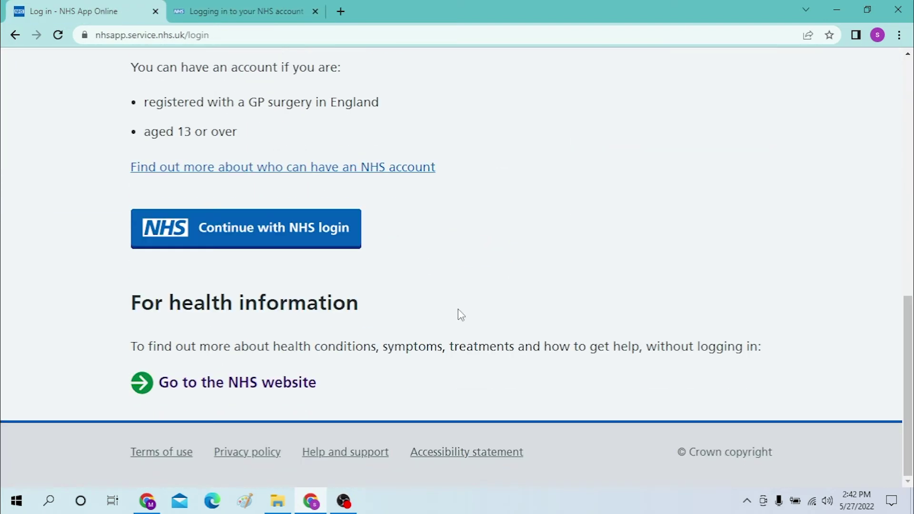
scroll(437, 400, "up", 1)
scroll(436, 408, "up", 3)
scroll(435, 408, "up", 3)
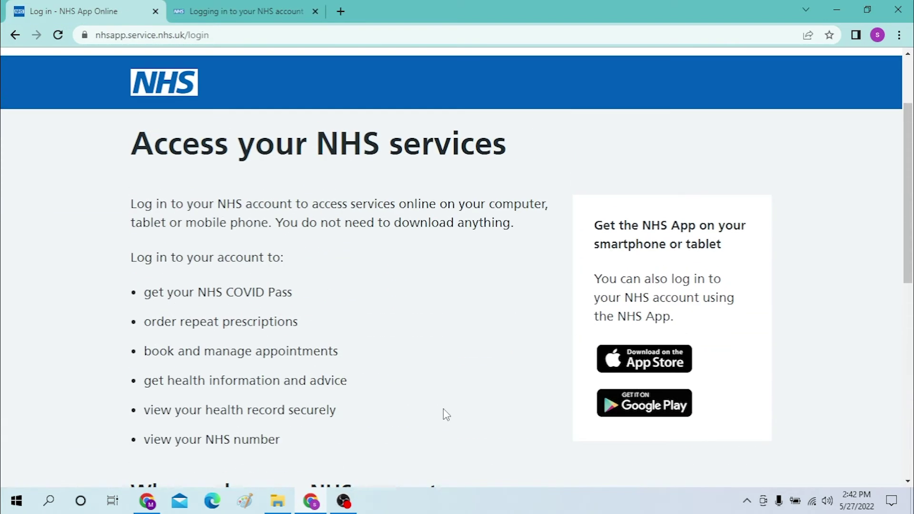
scroll(421, 411, "down", 4)
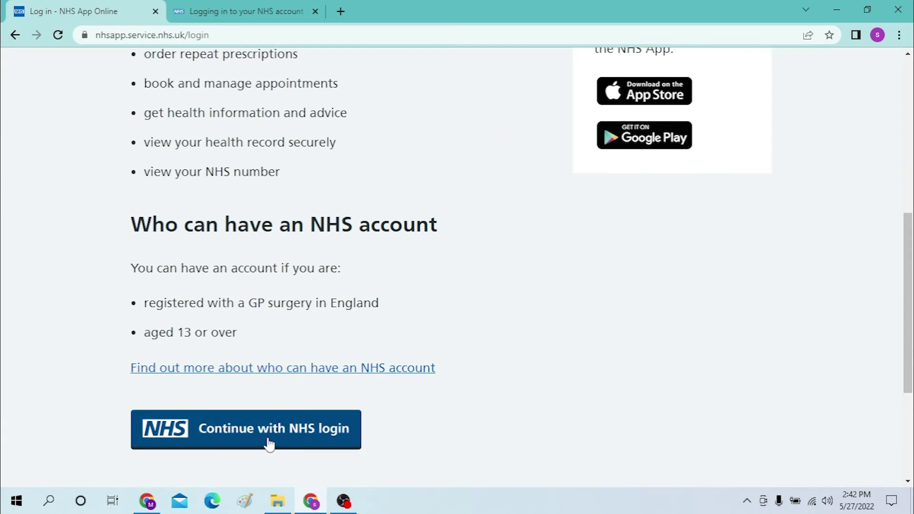
Choose 'Continue with NHS login' on the NHS App Online log-in page.
left_click(305, 435)
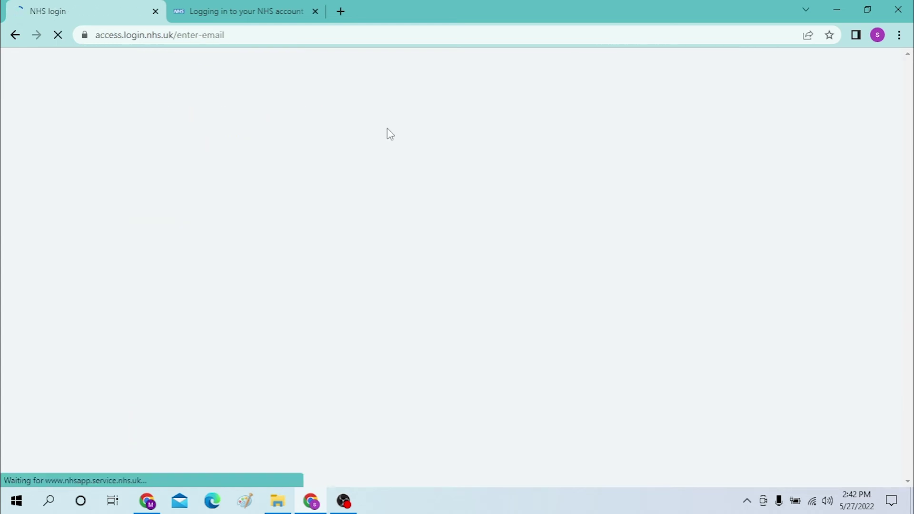
scroll(384, 167, "down", 2)
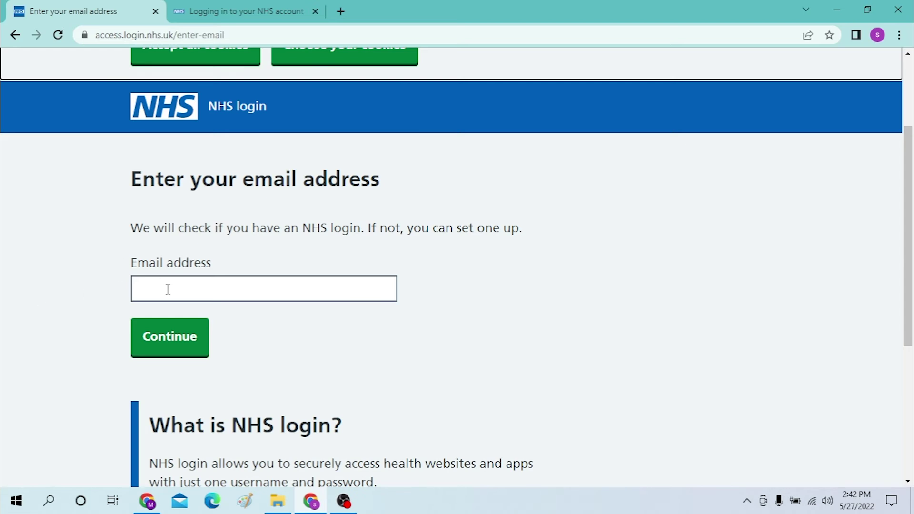
Focus the empty Email address field, dismissing the autofill suggestion.
left_click(227, 288)
left_click(434, 376)
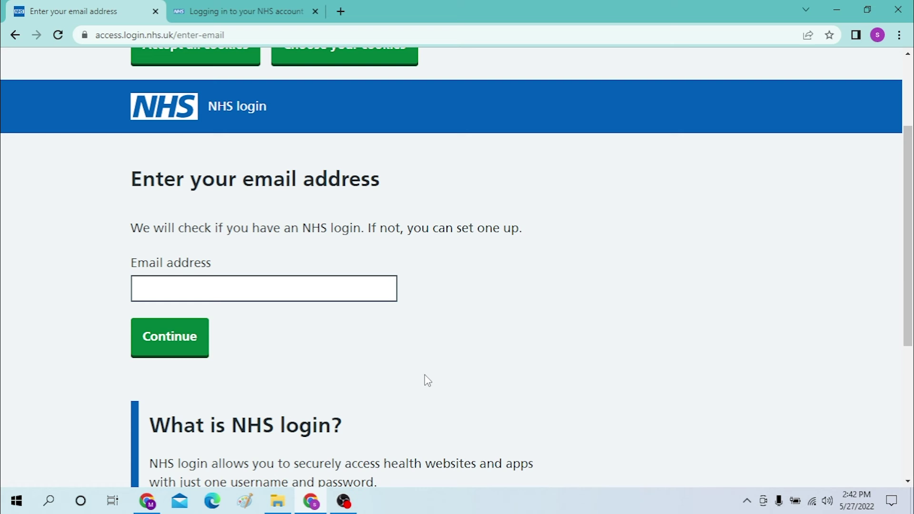
left_click(329, 293)
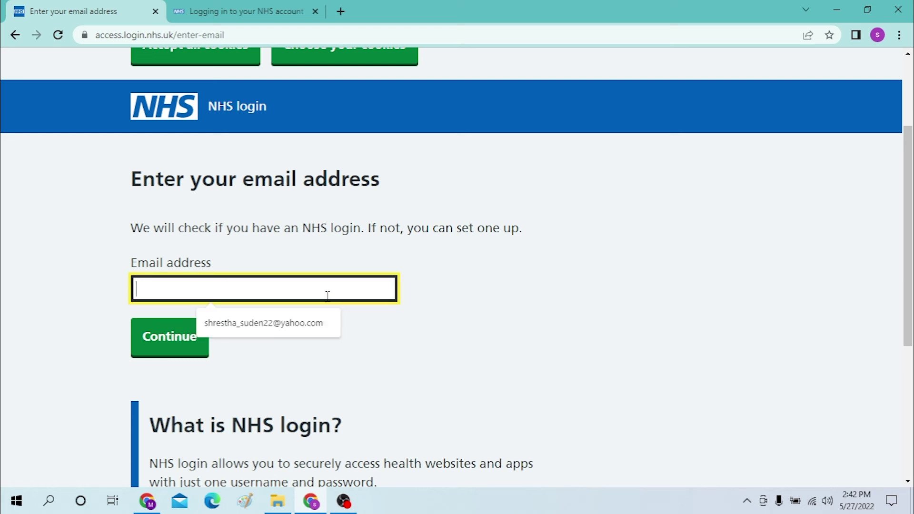
scroll(490, 459, "down", 3)
scroll(178, 122, "up", 2)
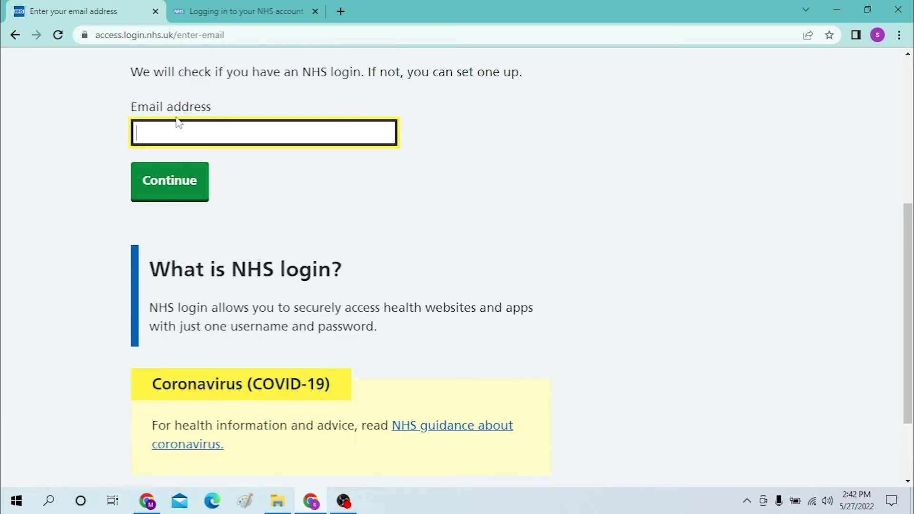